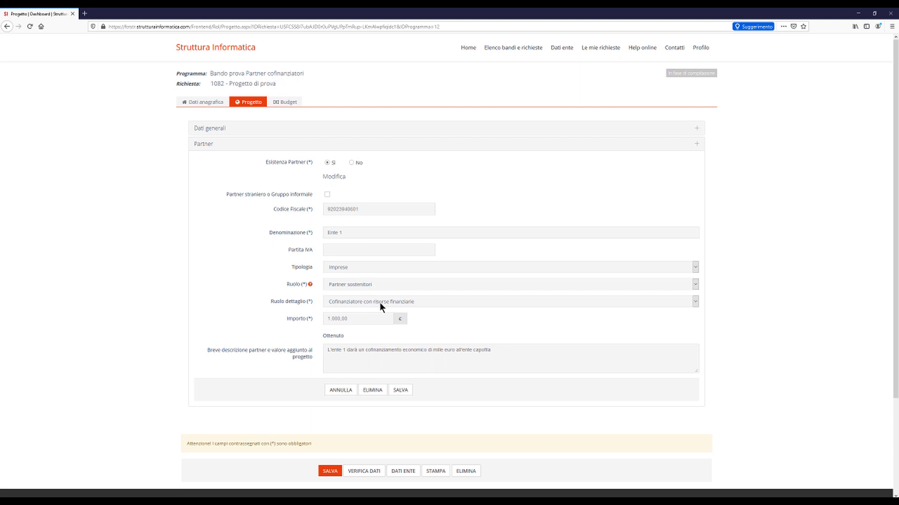
Review the Ruolo dettaglio options in the Ente 1 partner record, and close the record without changes.
click(380, 303)
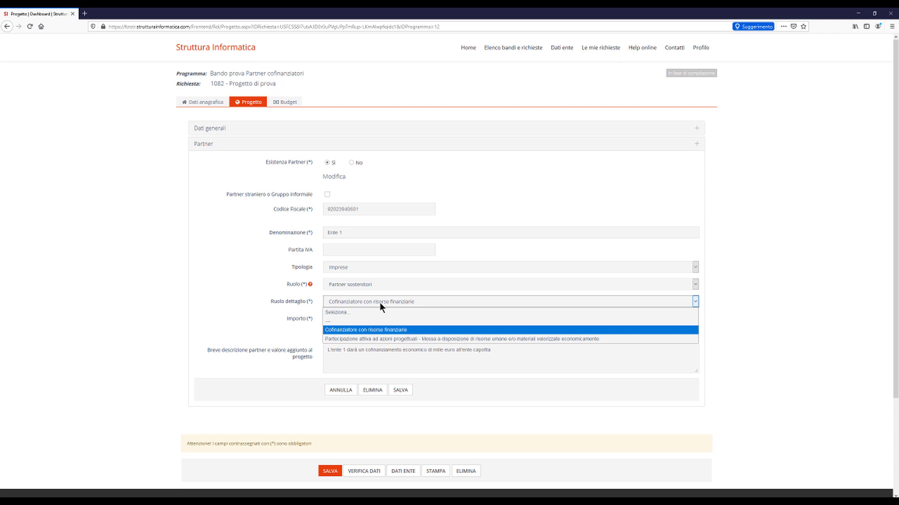
click(380, 302)
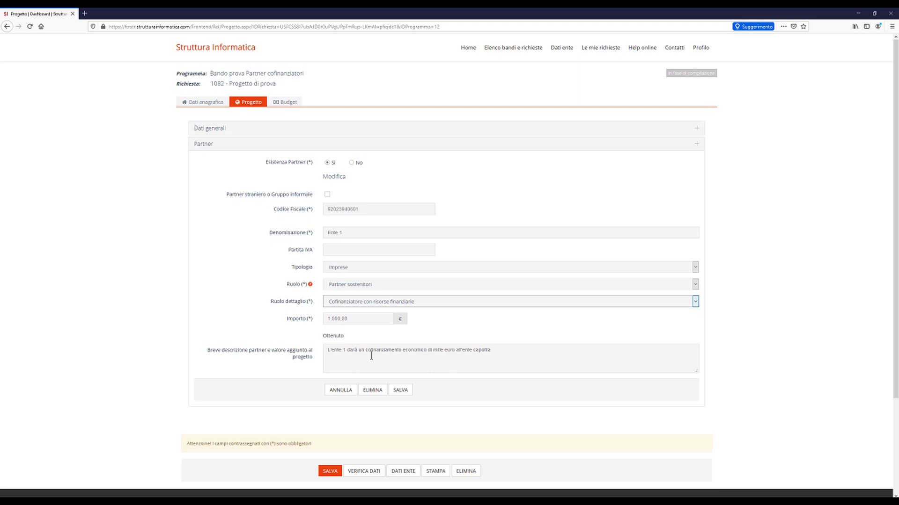
click(339, 391)
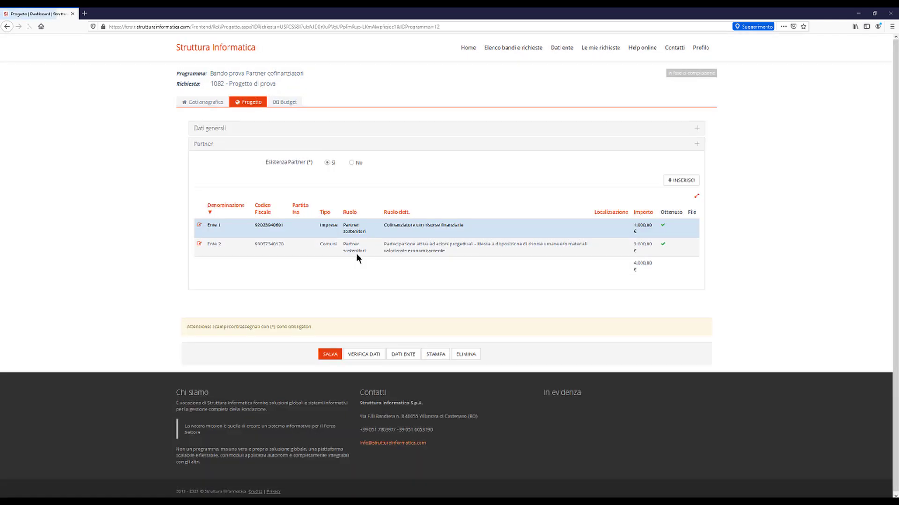
Correct the amount in the Ente 2 partner's description to 3.000 euro and save the partner record.
click(200, 245)
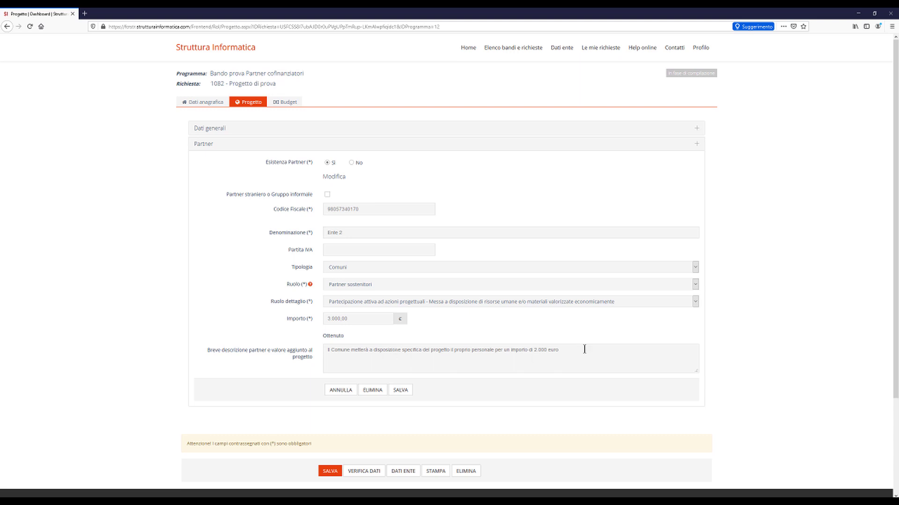
drag(535, 350, 537, 356)
text(3)
click(400, 392)
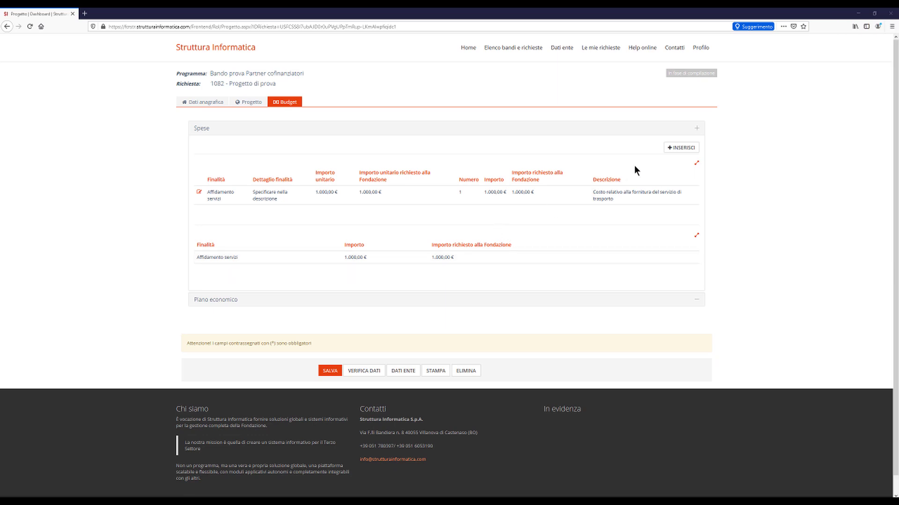
Start a new budget expense with purpose Materiale di consumo and detail Specificare nella descrizione.
click(682, 149)
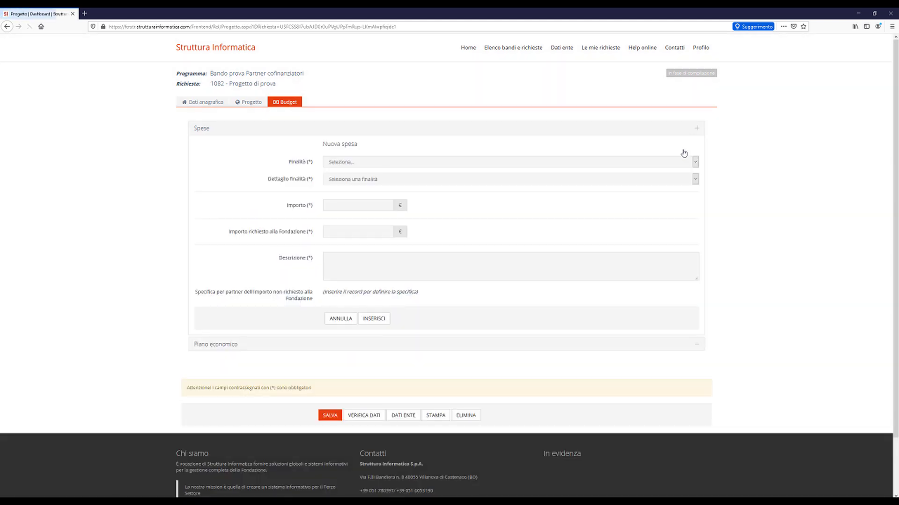
click(417, 162)
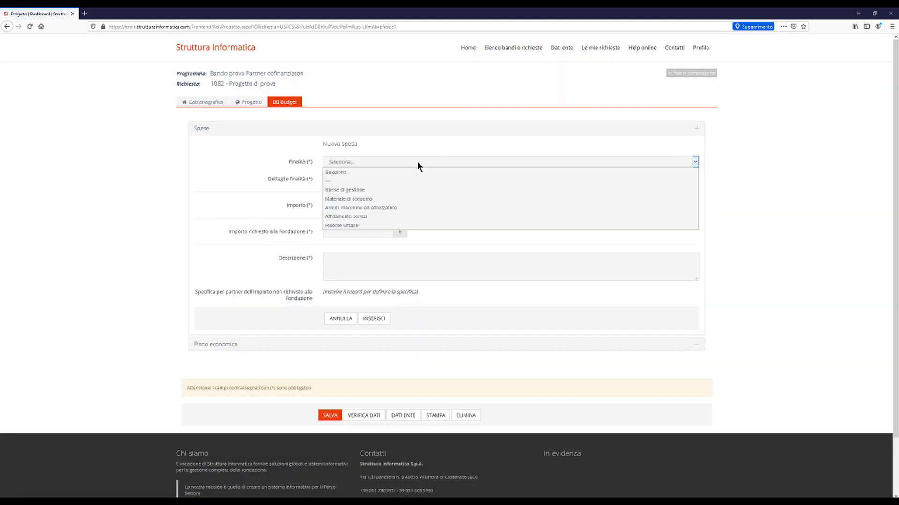
click(347, 199)
click(340, 179)
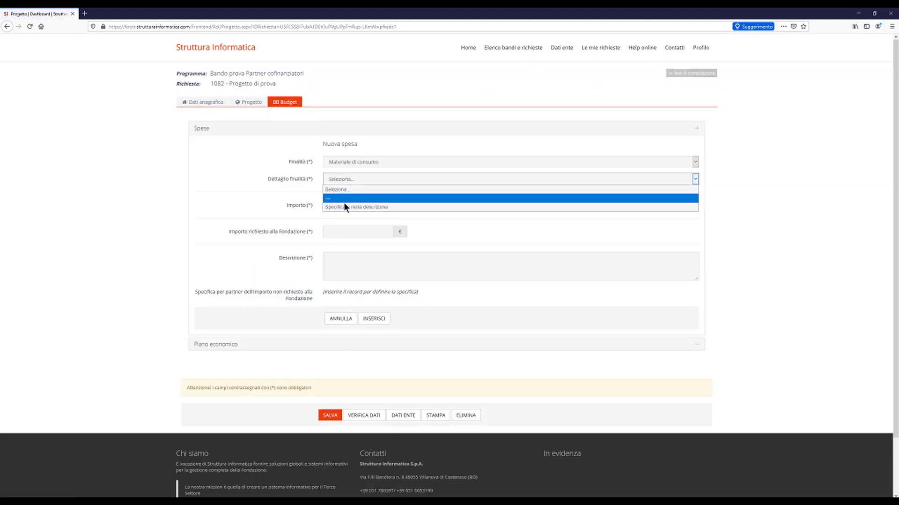
click(345, 207)
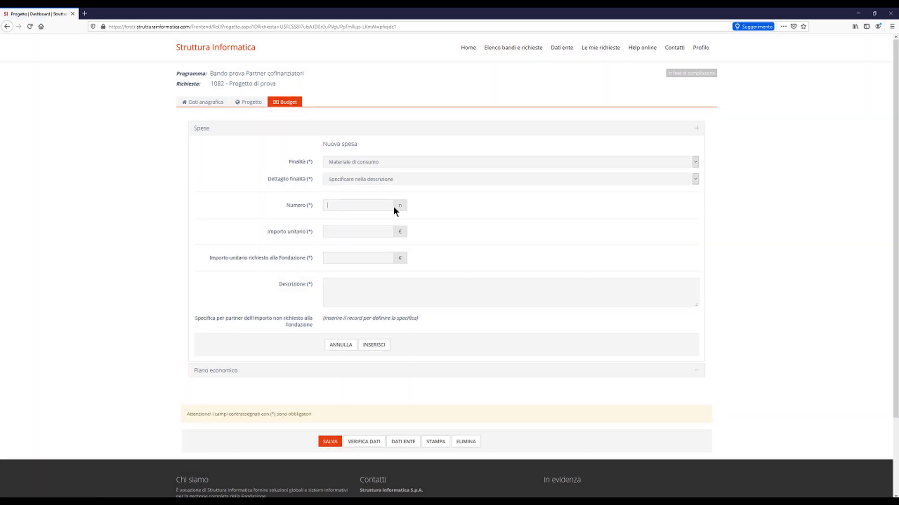
Insert the expense with quantity 100, unit amount 10 €, 0 € requested from the Foundation, and a description stating that Ente 1's money covers it.
text(100)
right_click(401, 298)
click(426, 328)
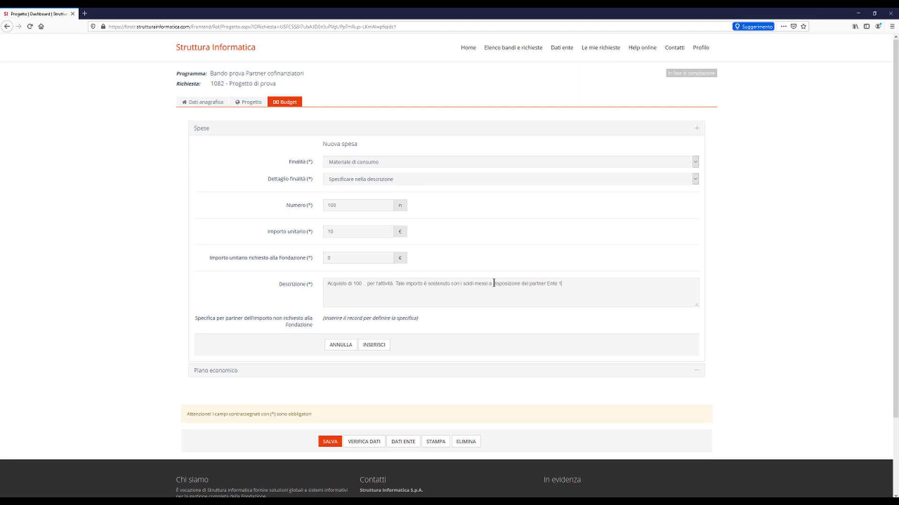
click(370, 345)
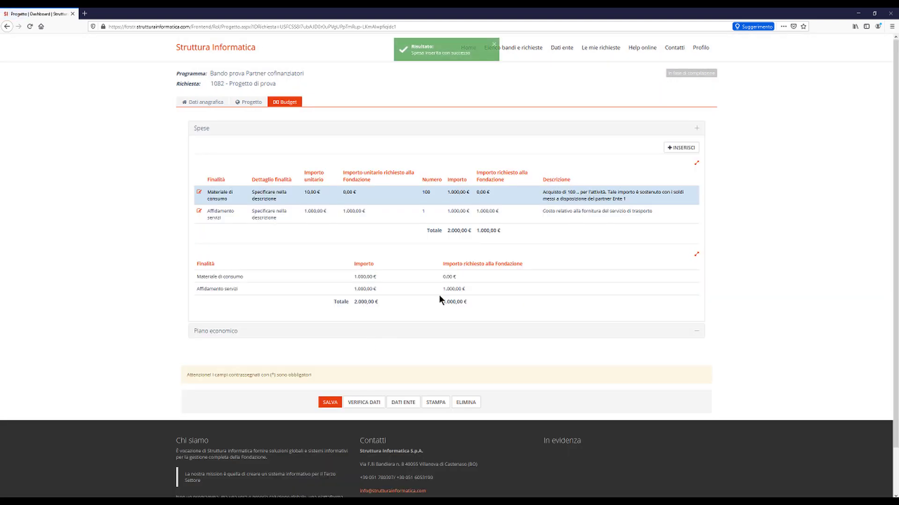
Save a 1.000 € allocation to partner Ente 1 in the Materiale di consumo expense, and open the Piano economico section.
click(200, 193)
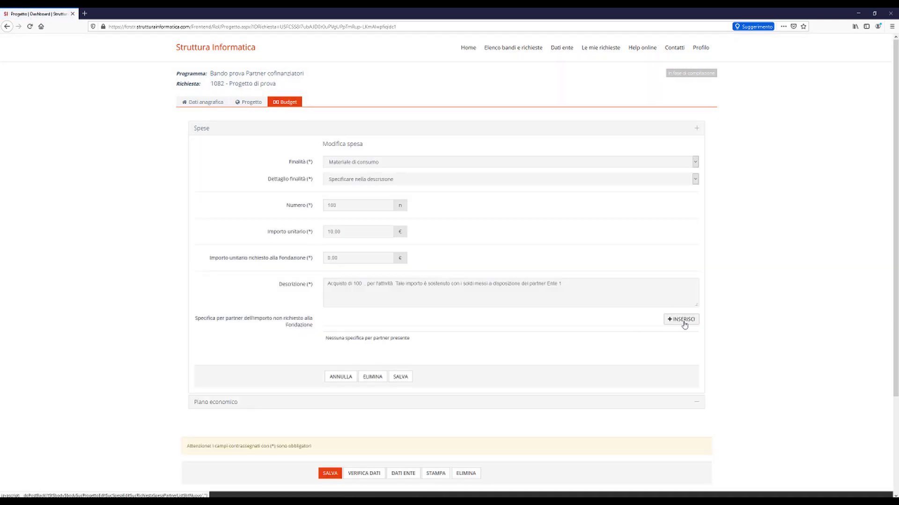
click(681, 320)
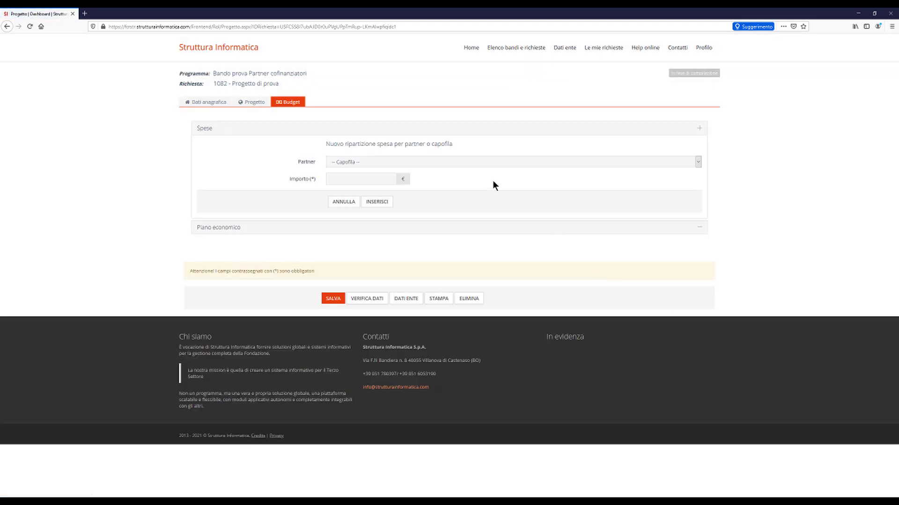
click(453, 162)
click(348, 189)
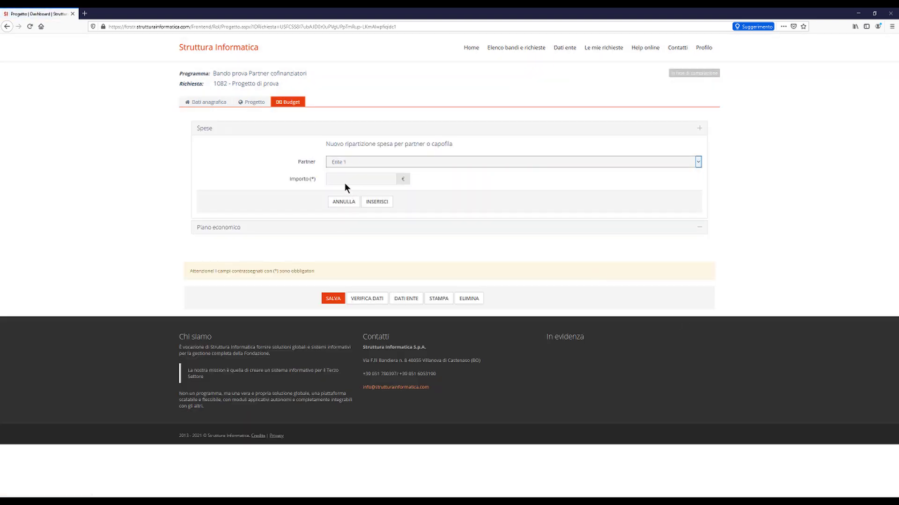
click(343, 181)
text(1.00)
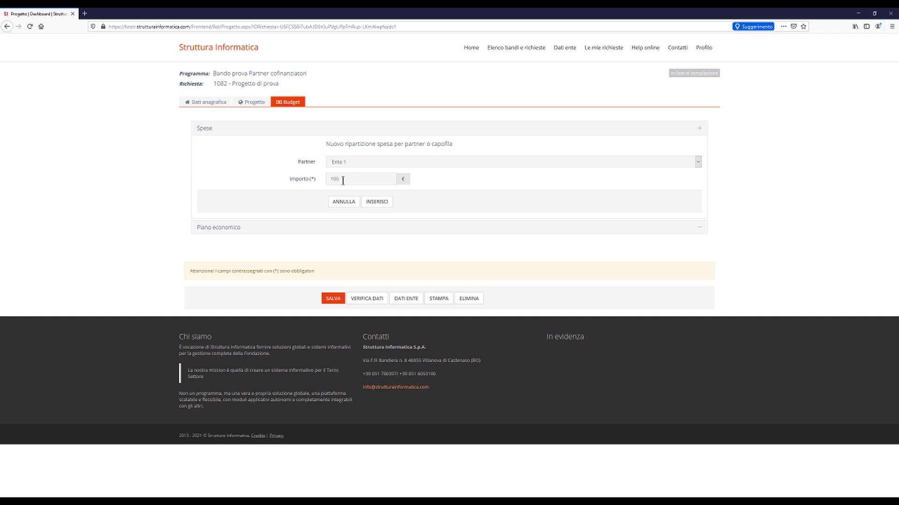
text(0)
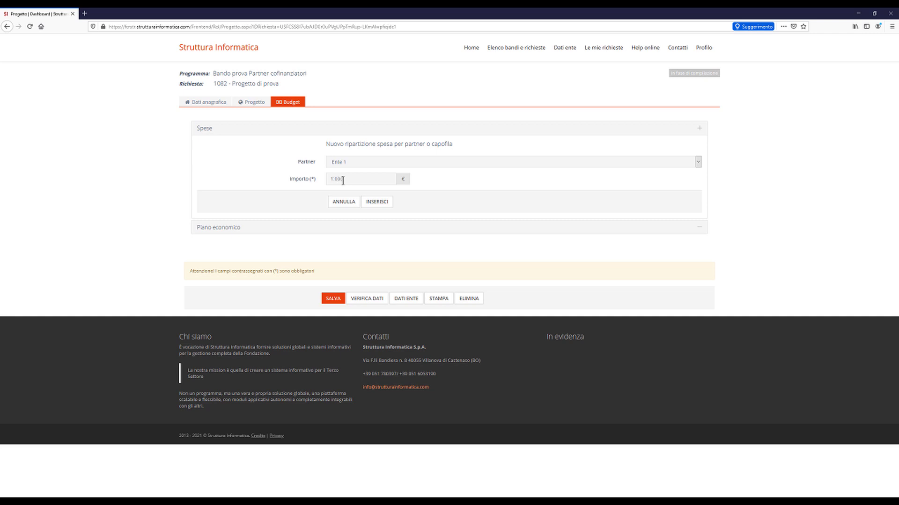
click(377, 202)
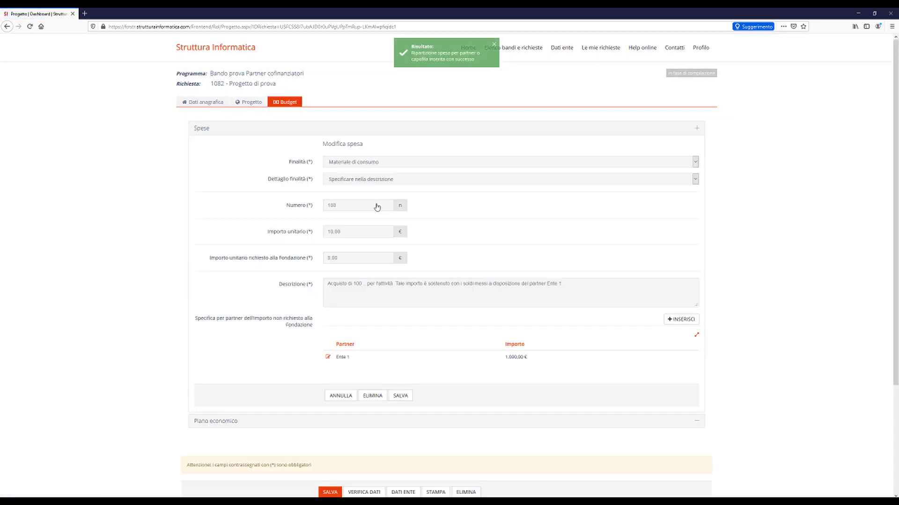
click(409, 397)
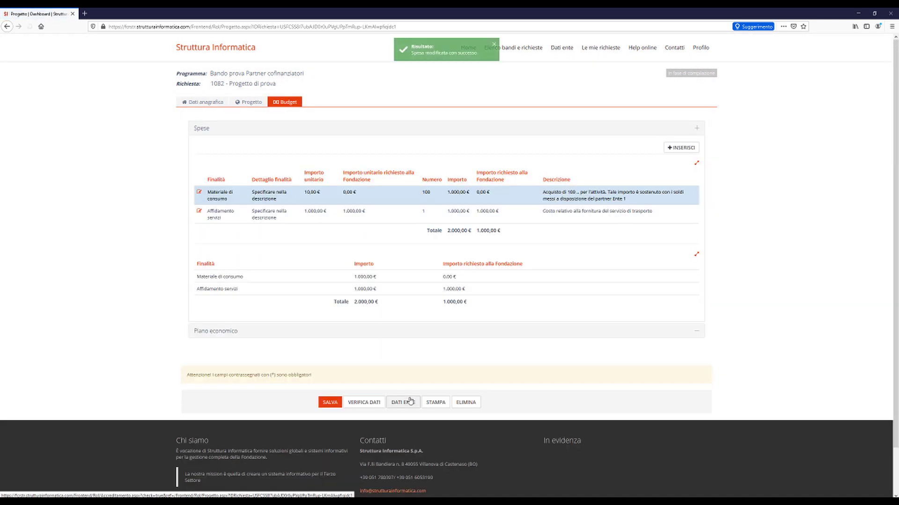
click(220, 336)
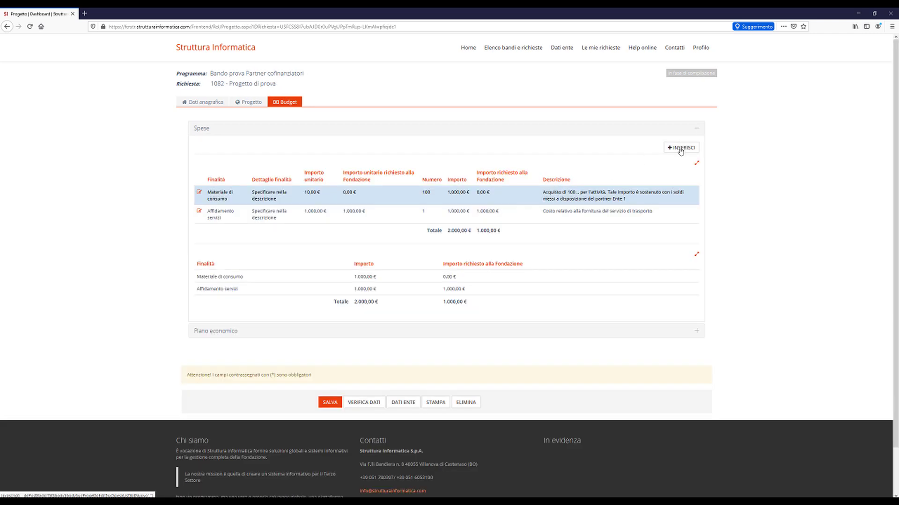
Start another budget expense with purpose Risorse umane and detail Dipendenti.
click(680, 150)
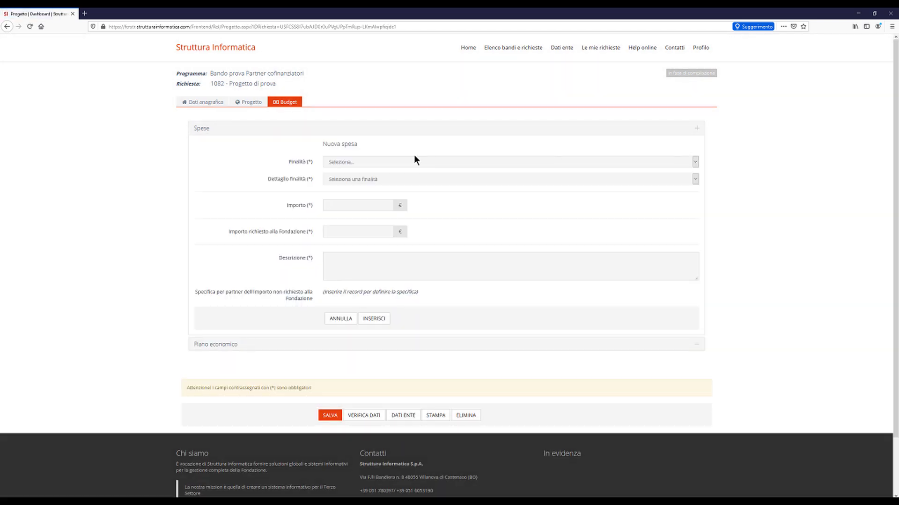
click(400, 161)
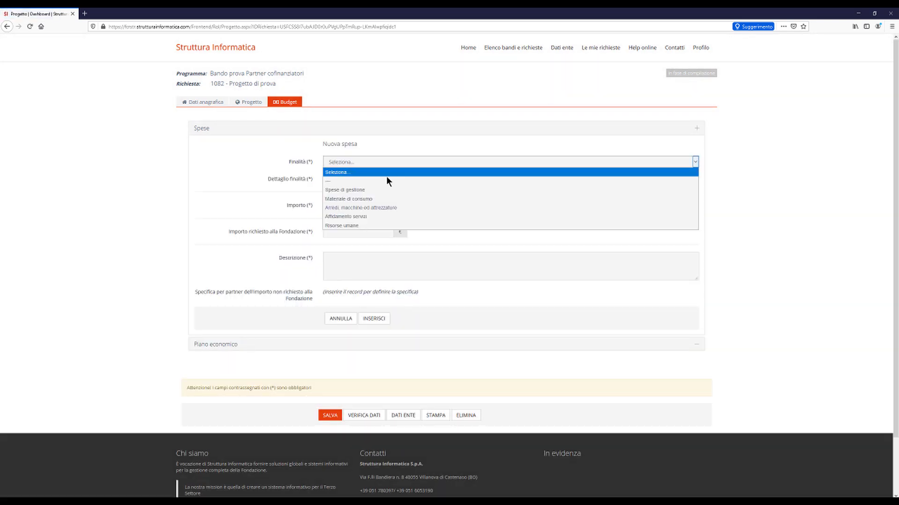
click(355, 225)
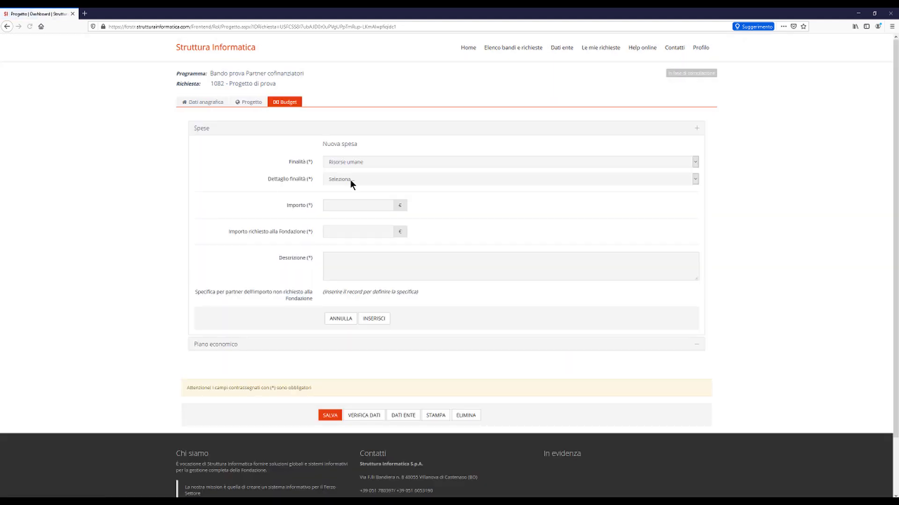
click(350, 179)
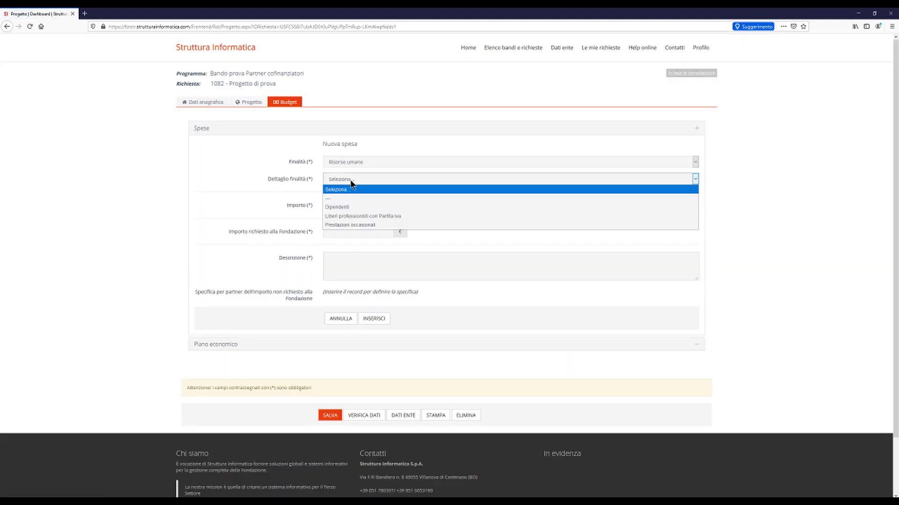
click(345, 208)
Insert the expense with quantity 100, unit amount 30 €, 0 € requested from the Foundation, and a description of the Comune's 100 staff hours as cofinancing.
click(331, 208)
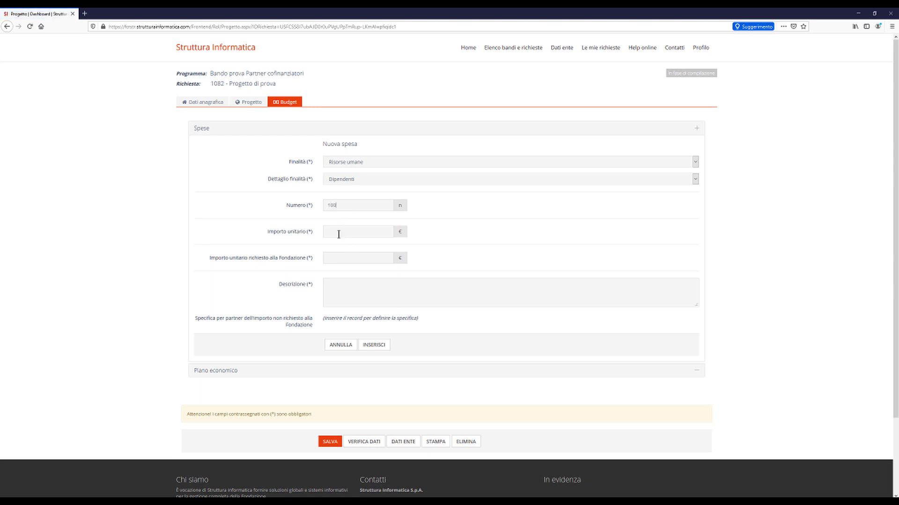
click(326, 231)
text(30)
click(353, 256)
right_click(384, 287)
click(414, 319)
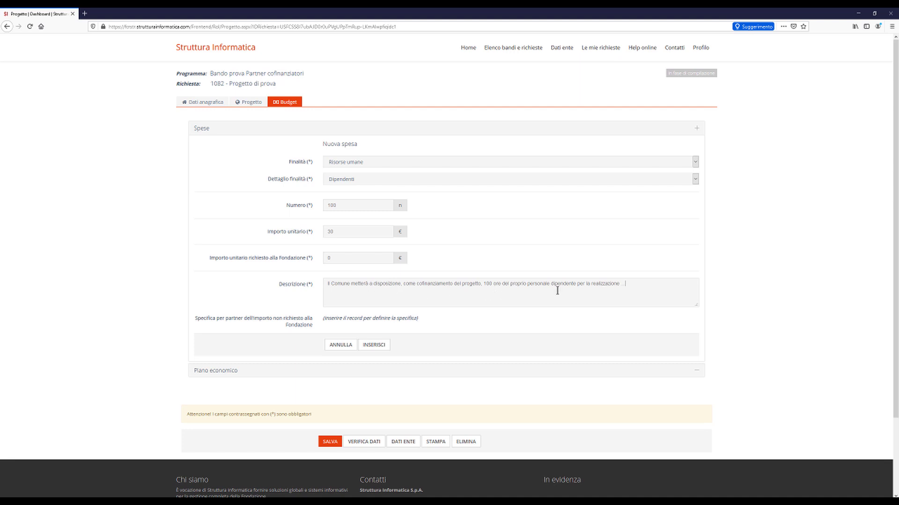
click(386, 345)
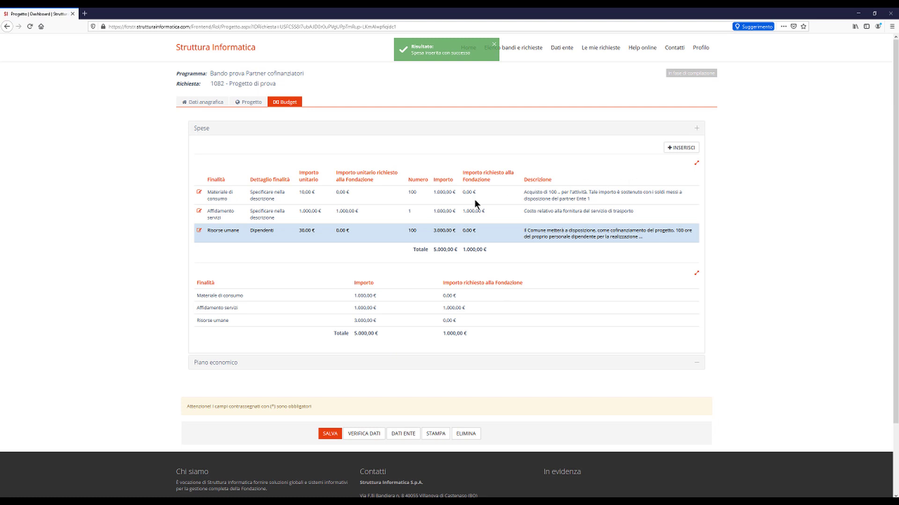
Save a 3.000 € allocation to partner Ente 2 in the Risorse umane expense, and open the Piano economico section.
click(200, 232)
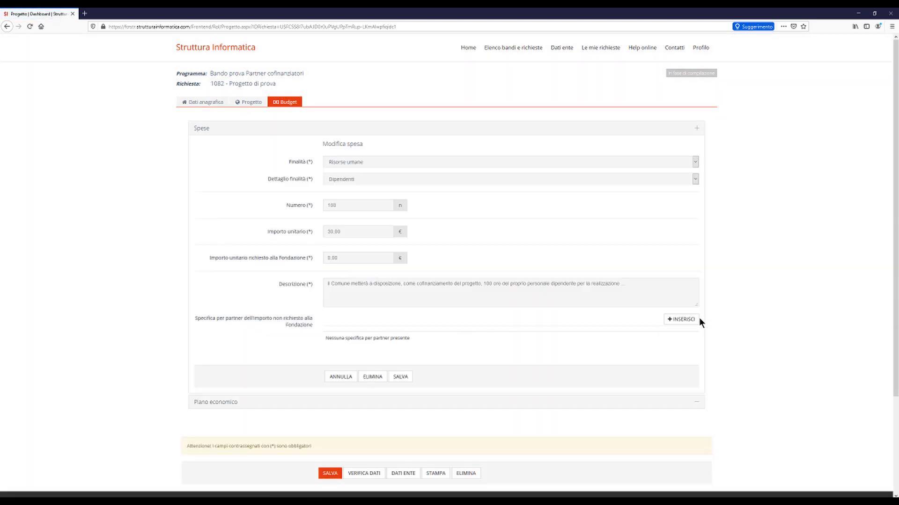
click(688, 320)
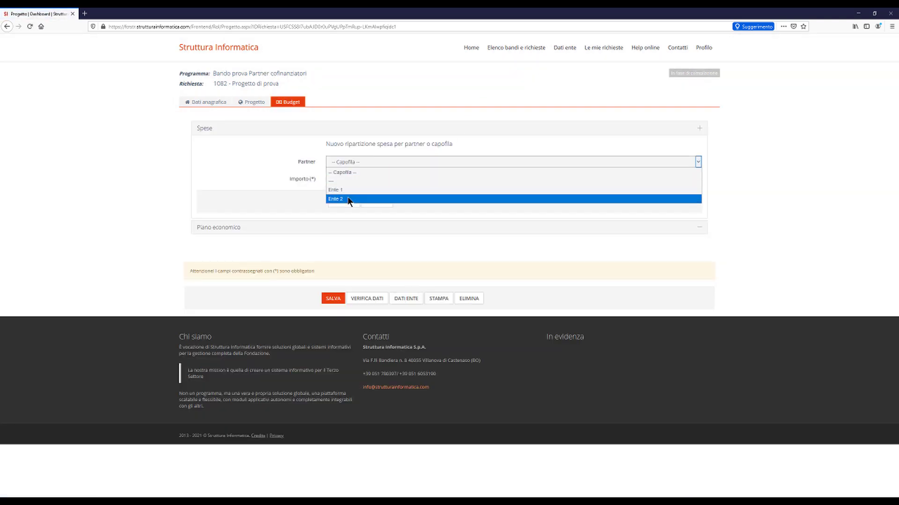
click(349, 199)
click(343, 181)
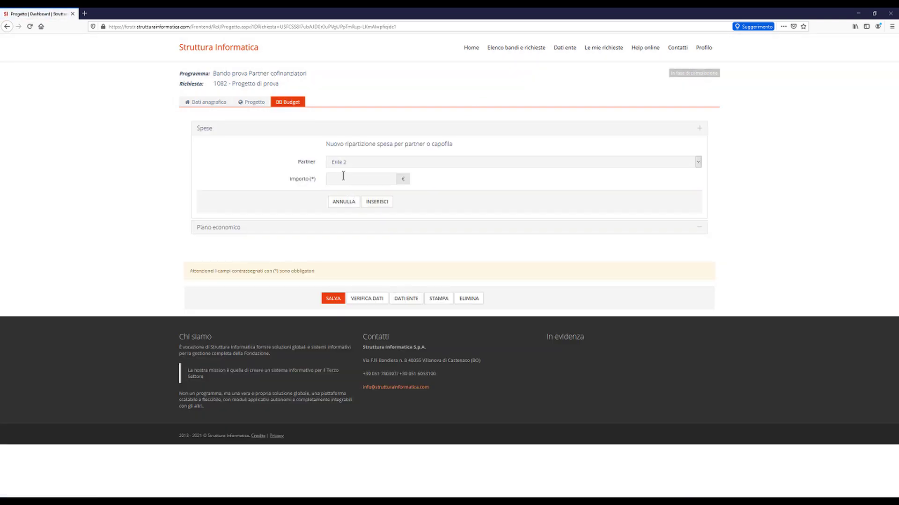
text(3.000)
click(377, 201)
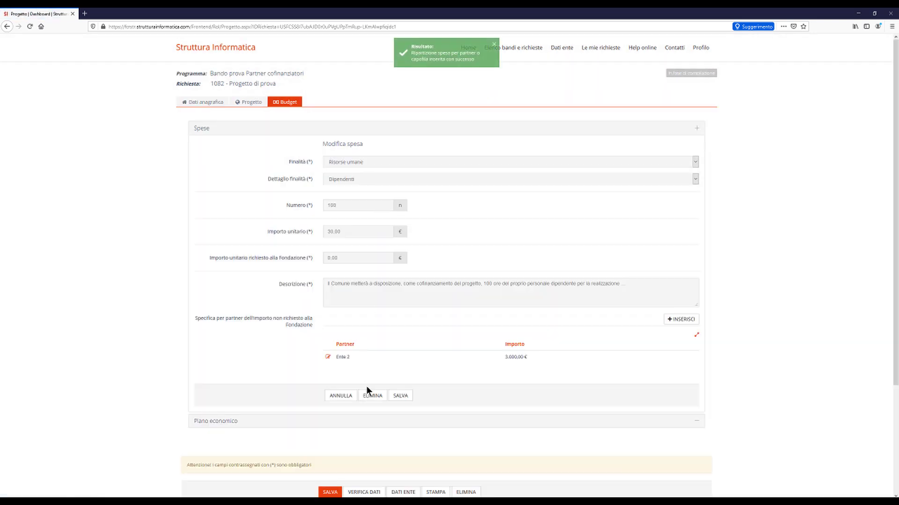
click(400, 396)
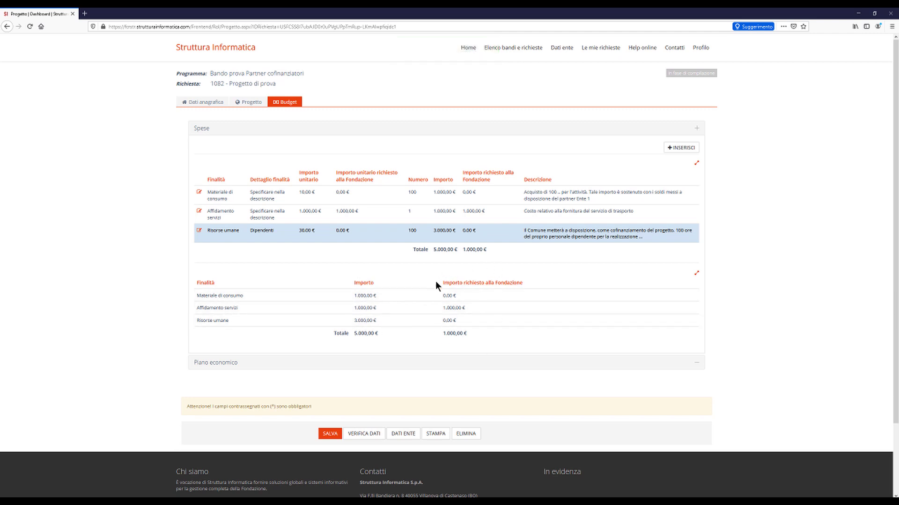
click(216, 365)
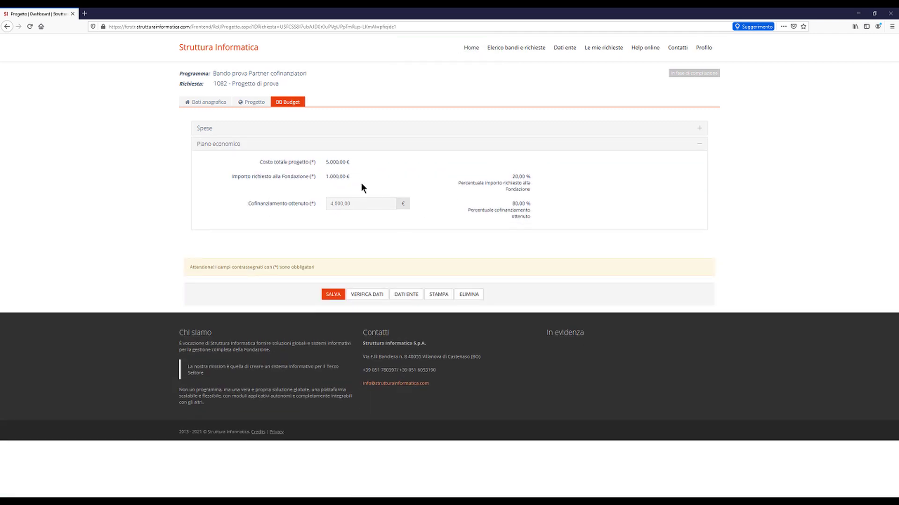